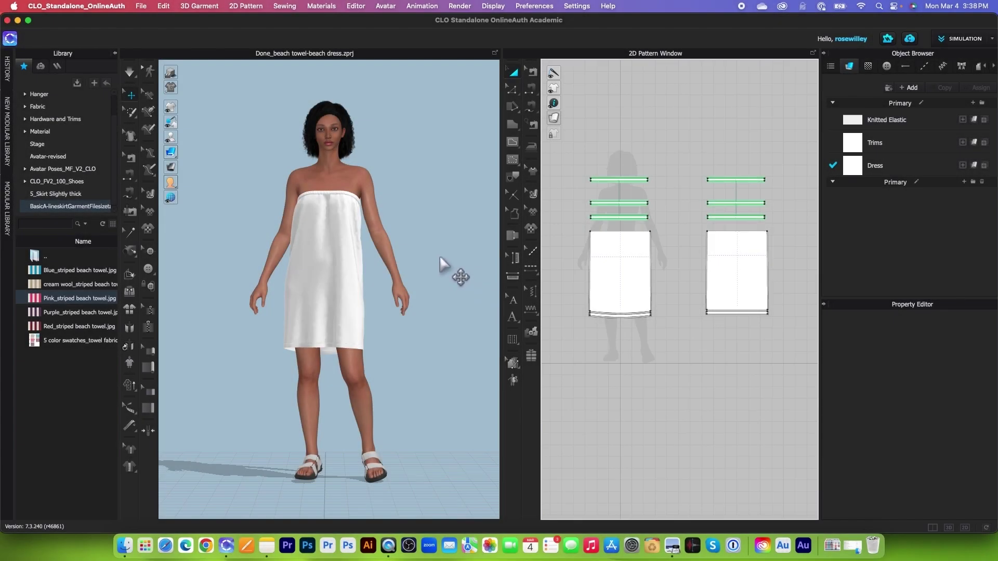
Step: Extract 5 Towel Fabrics.zip on the Desktop into a folder and return to the dress project
{"action": "left_click", "coordinate": [124, 546]}
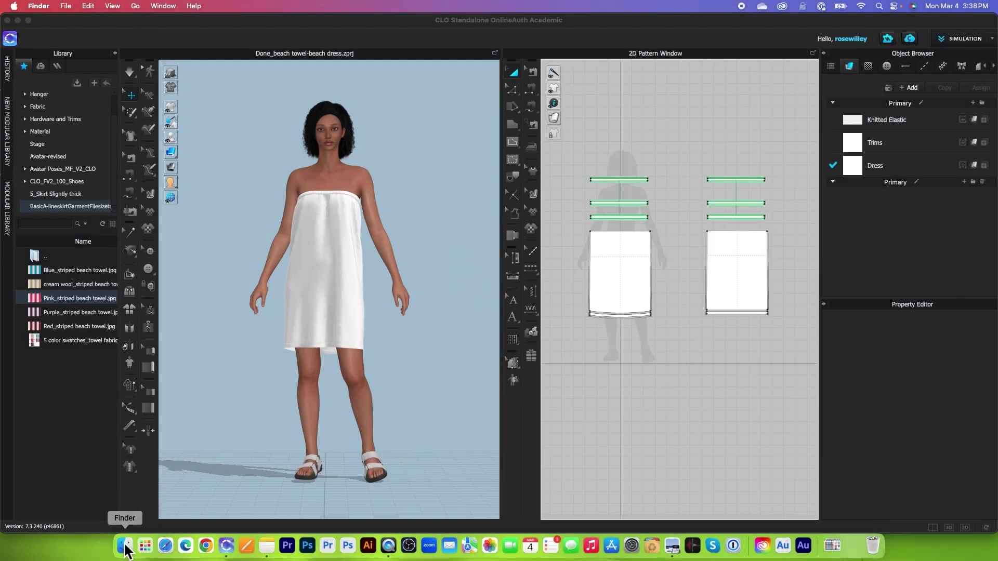
{"action": "double_click", "coordinate": [324, 111]}
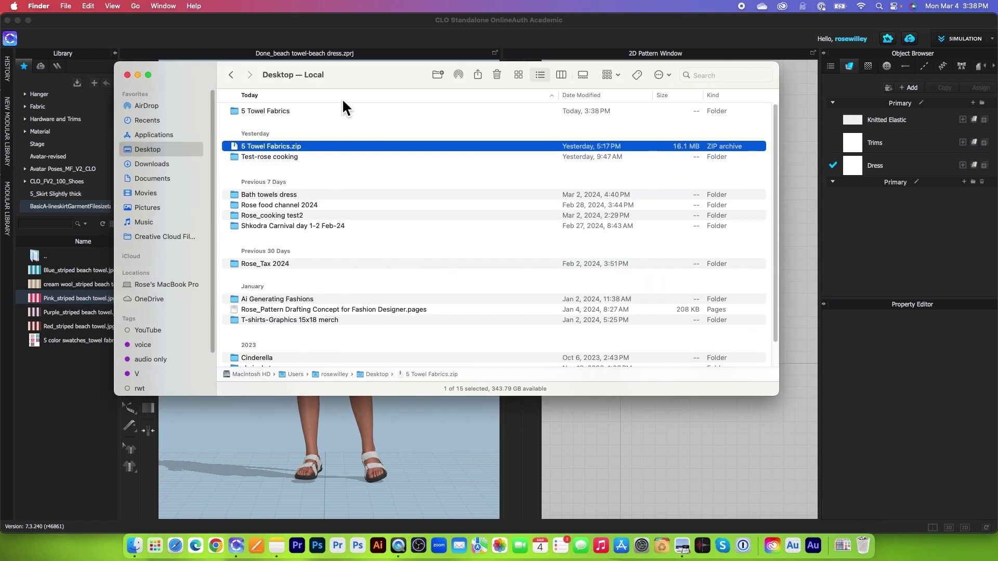
{"action": "left_click", "coordinate": [138, 75]}
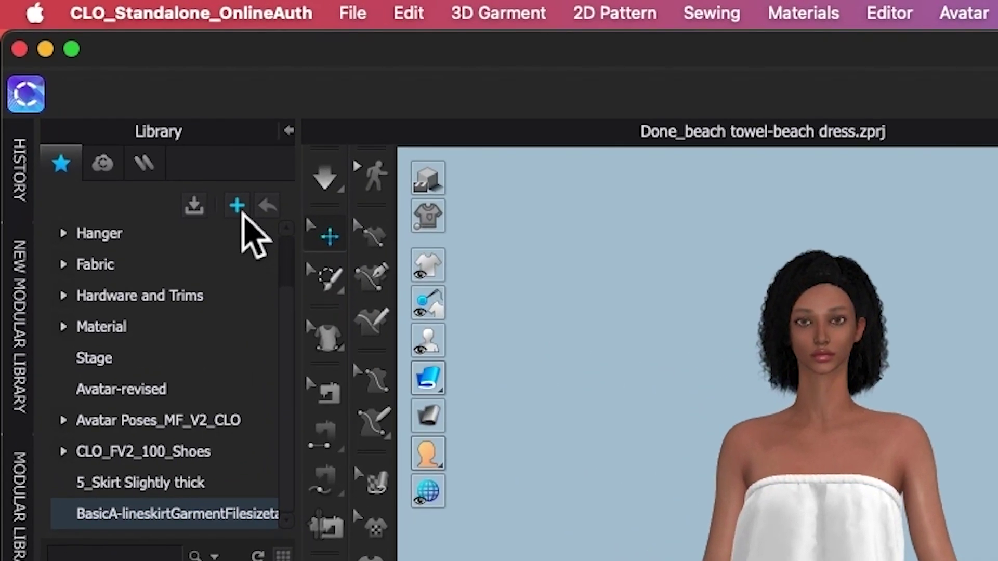
Step: Add the Desktop's 5 Towel Fabrics folder to the Library and preview the cream wool striped image
{"action": "left_click", "coordinate": [241, 211]}
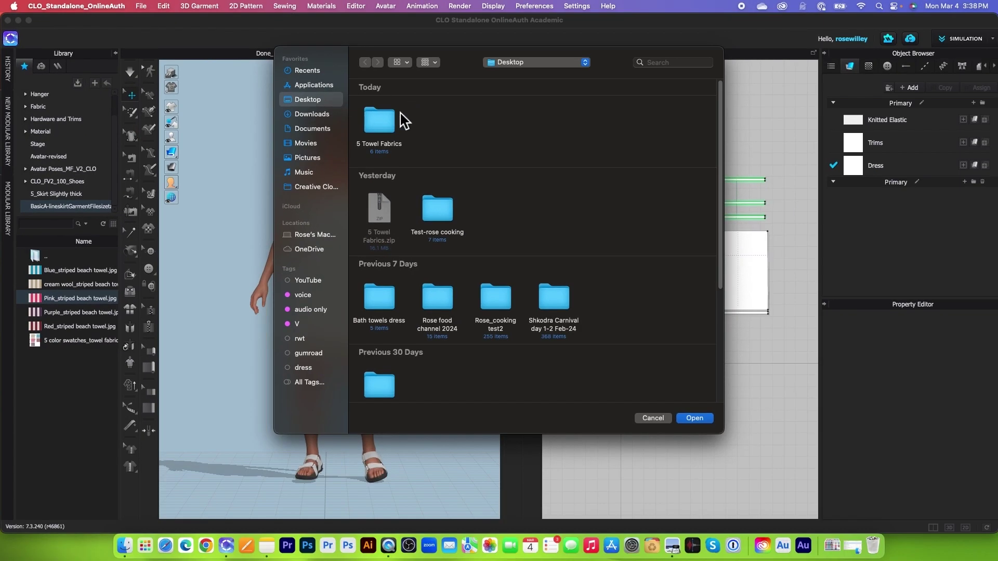
{"action": "left_click", "coordinate": [389, 123]}
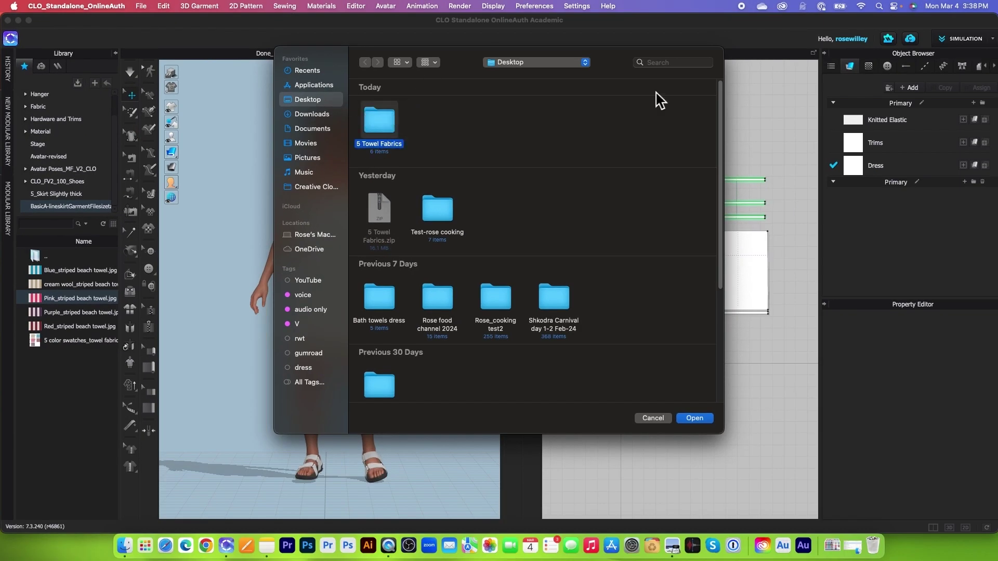
{"action": "left_click", "coordinate": [710, 422]}
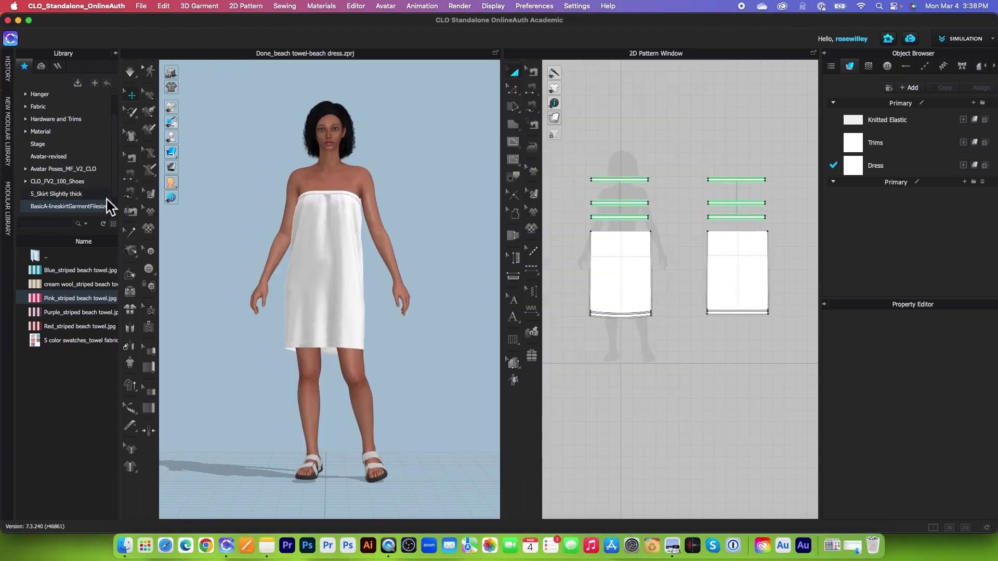
{"action": "scroll", "coordinate": [106, 204], "scroll_direction": "down", "scroll_amount": 1}
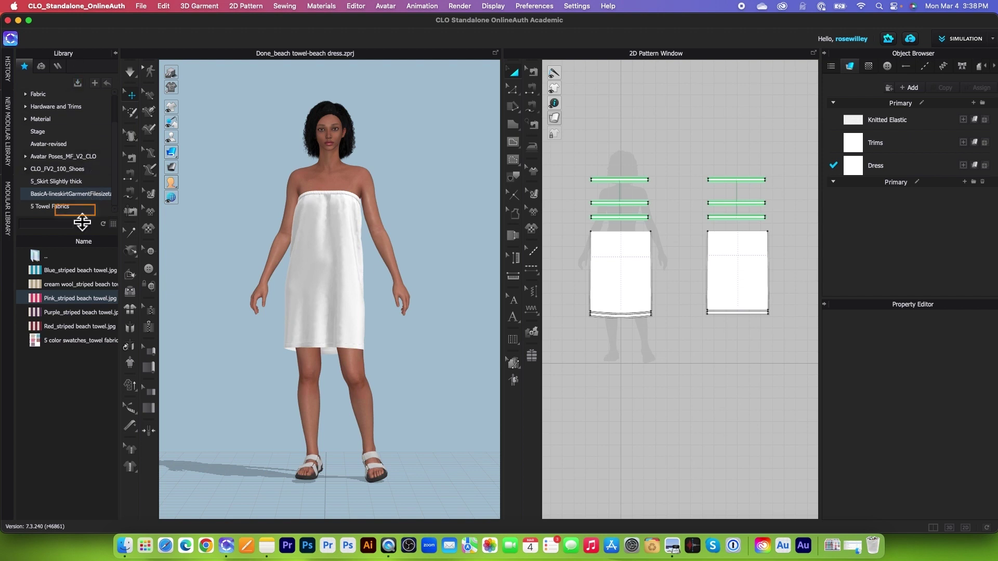
{"action": "left_click", "coordinate": [85, 209]}
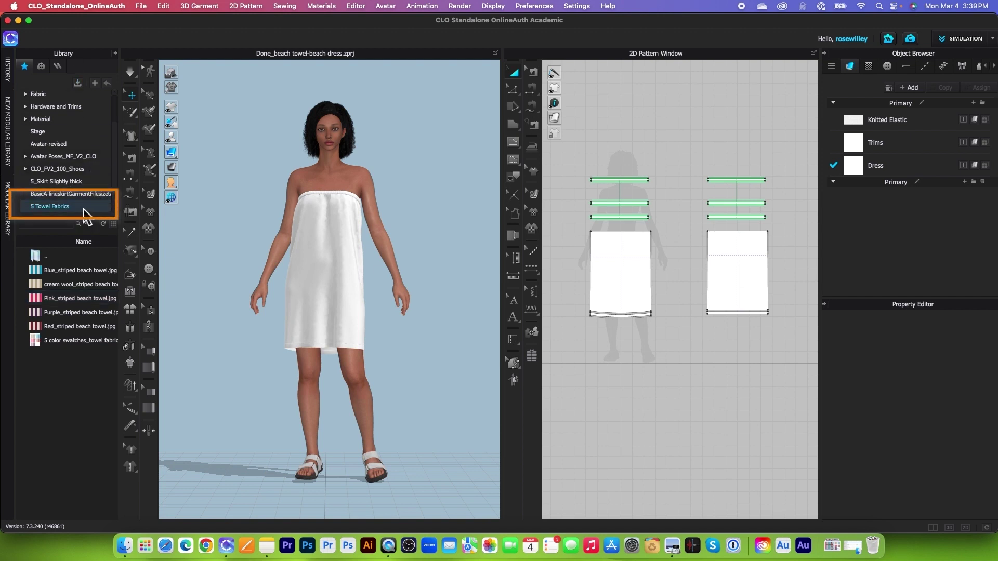
{"action": "double_click", "coordinate": [94, 285]}
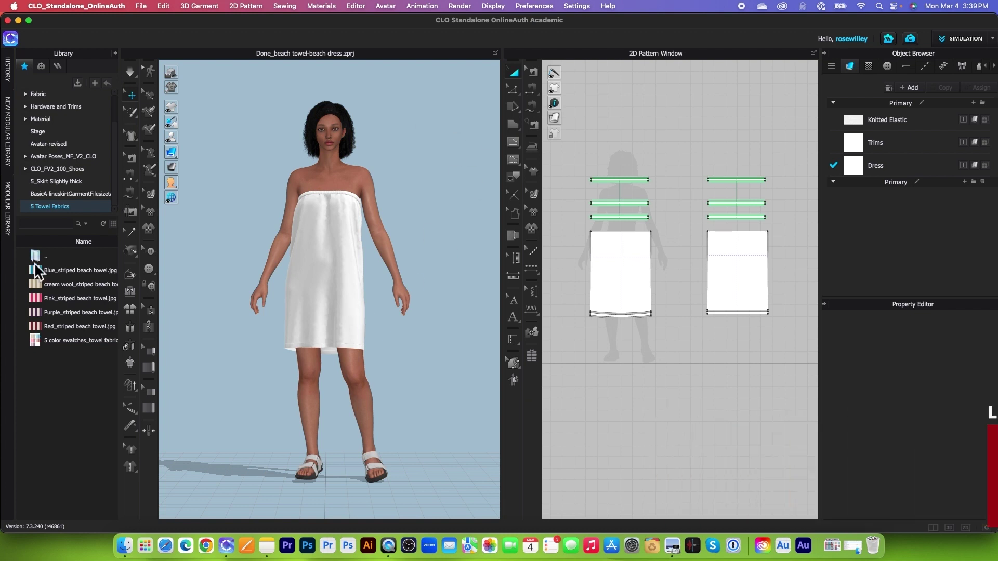
Step: Apply Blue_striped beach towel.jpg to the white dress as a Texture map
{"action": "mouse_move", "coordinate": [67, 273]}
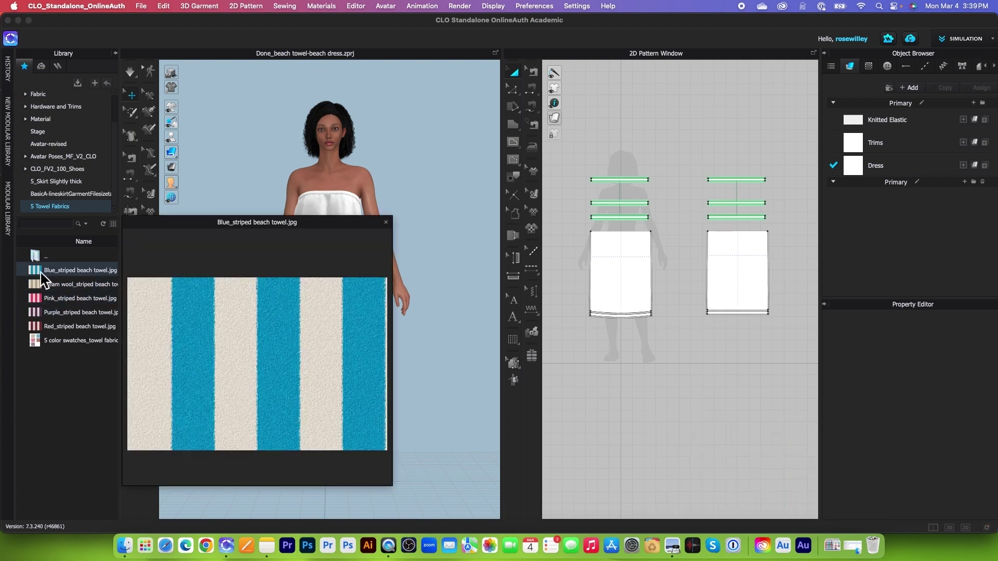
{"action": "left_click_drag", "start_coordinate": [44, 280], "coordinate": [329, 264]}
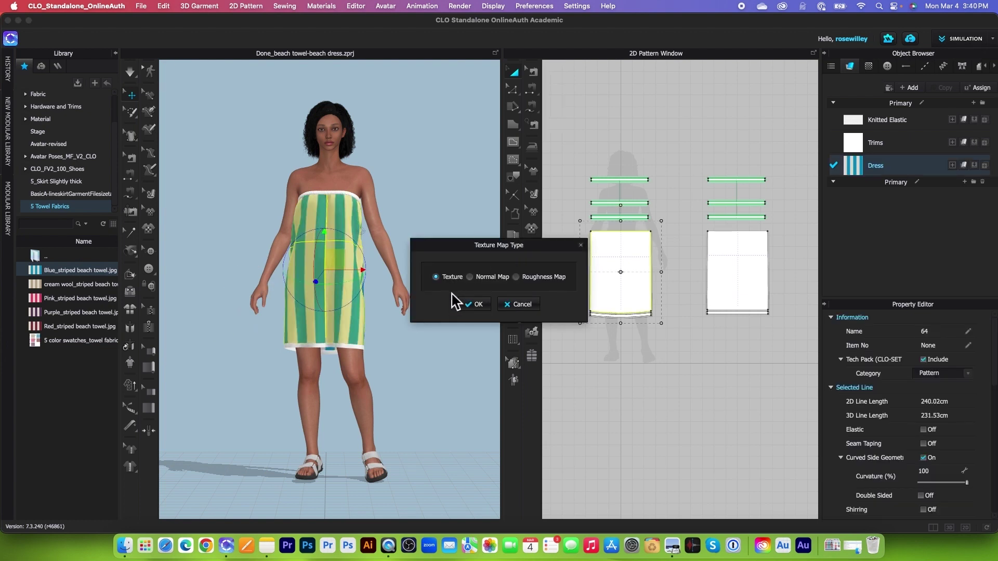
{"action": "left_click", "coordinate": [486, 305]}
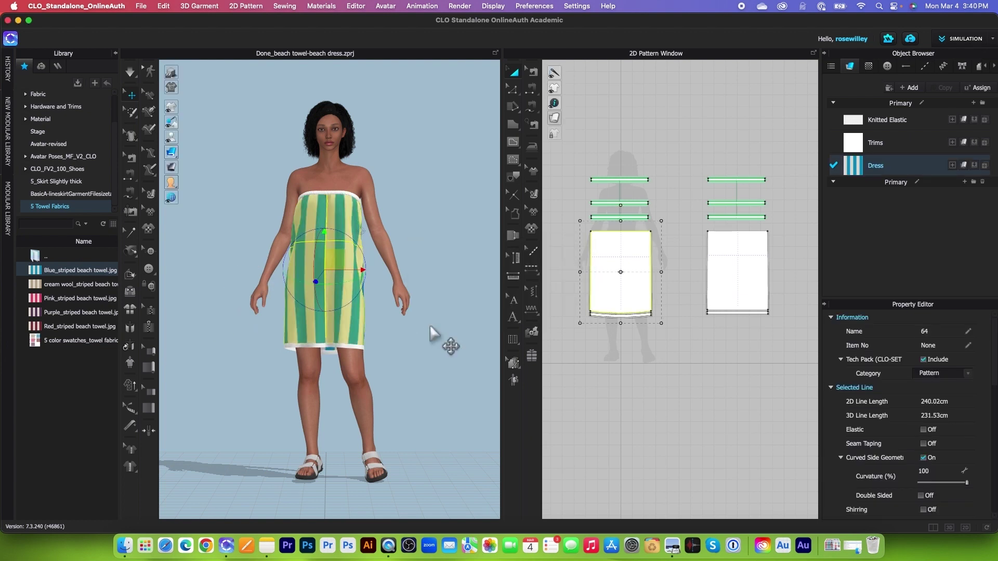
{"action": "scroll", "coordinate": [349, 245], "scroll_direction": "up", "scroll_amount": 2}
{"action": "scroll", "coordinate": [357, 225], "scroll_direction": "up", "scroll_amount": 1}
{"action": "left_click", "coordinate": [448, 347]}
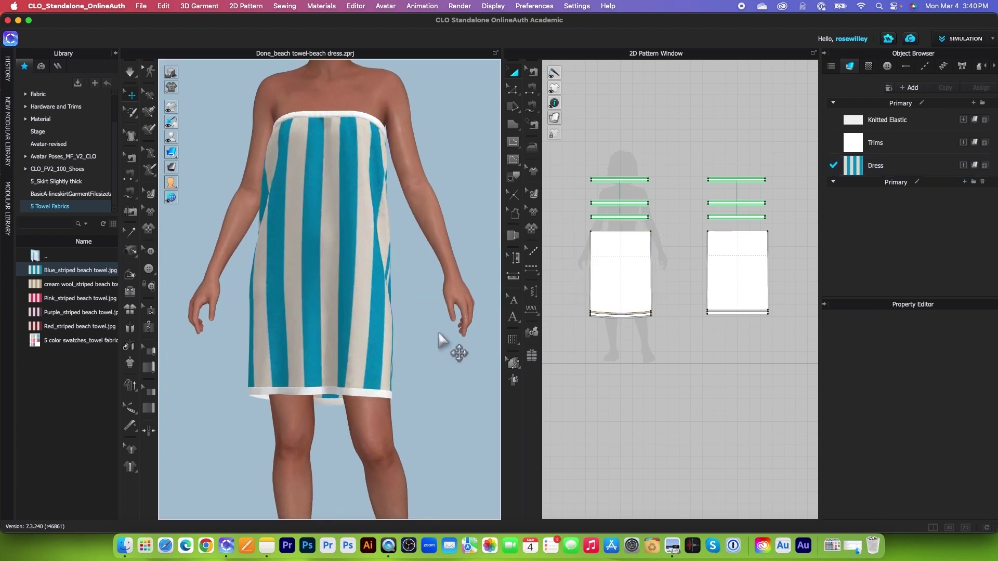
{"action": "scroll", "coordinate": [457, 353], "scroll_direction": "up", "scroll_amount": 2}
{"action": "scroll", "coordinate": [359, 280], "scroll_direction": "down", "scroll_amount": 1}
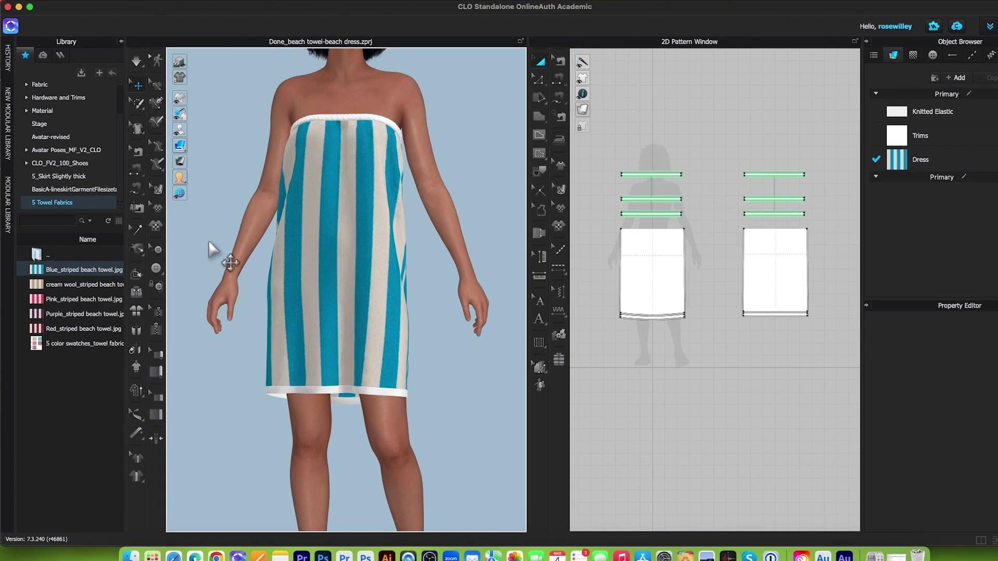
{"action": "left_click", "coordinate": [152, 197]}
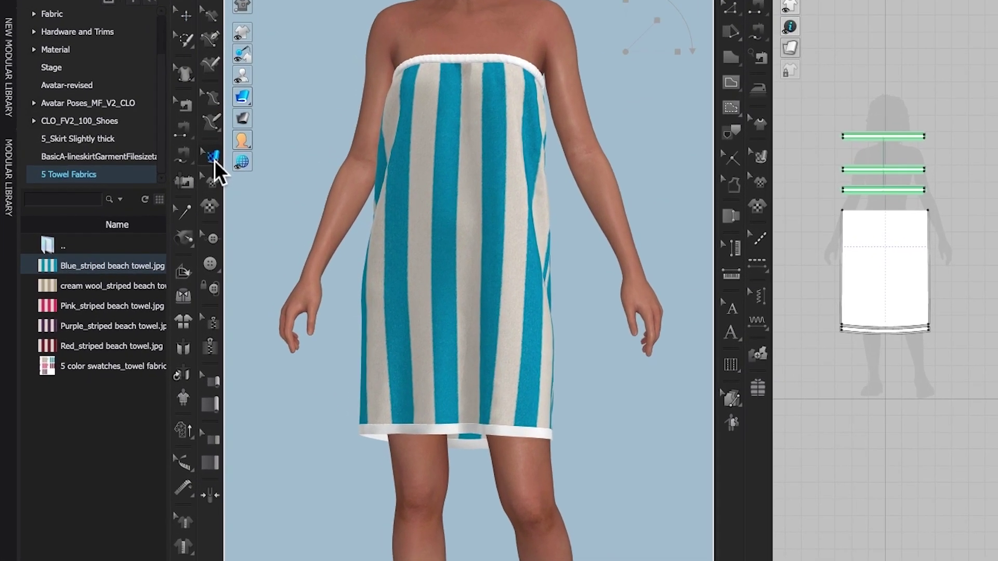
Step: Scale down the blue stripe texture on the dress so the stripes are narrower
{"action": "left_click", "coordinate": [411, 231]}
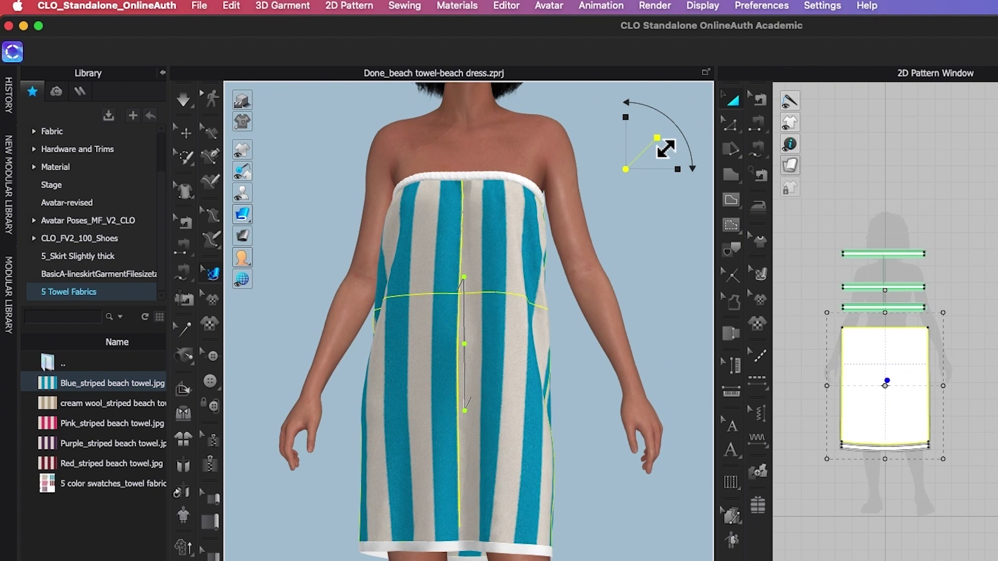
{"action": "mouse_move", "coordinate": [665, 150]}
{"action": "left_mouse_down"}
{"action": "mouse_move", "coordinate": [650, 151]}
{"action": "mouse_move", "coordinate": [666, 140]}
{"action": "left_mouse_up"}
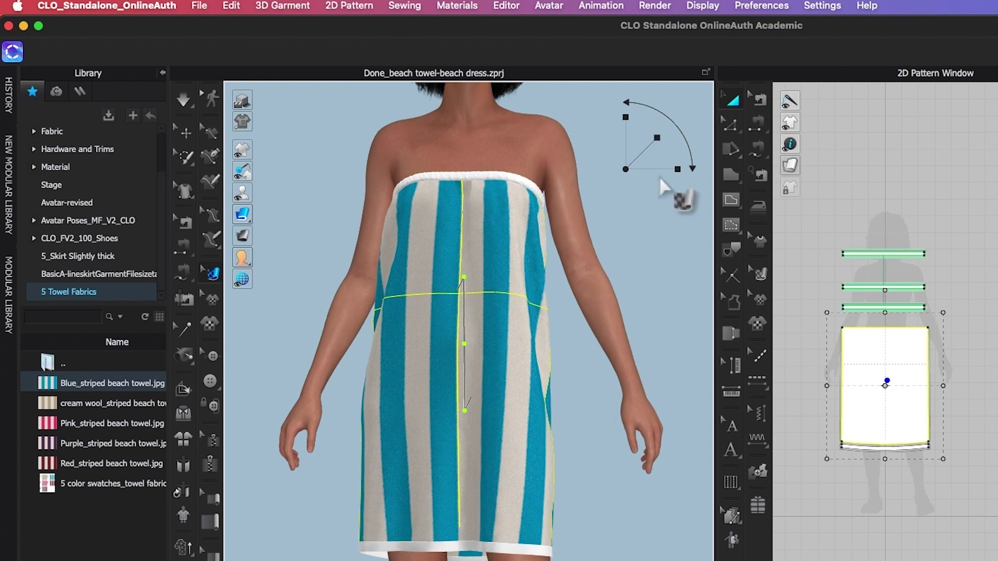
{"action": "left_click_drag", "start_coordinate": [657, 145], "coordinate": [646, 145]}
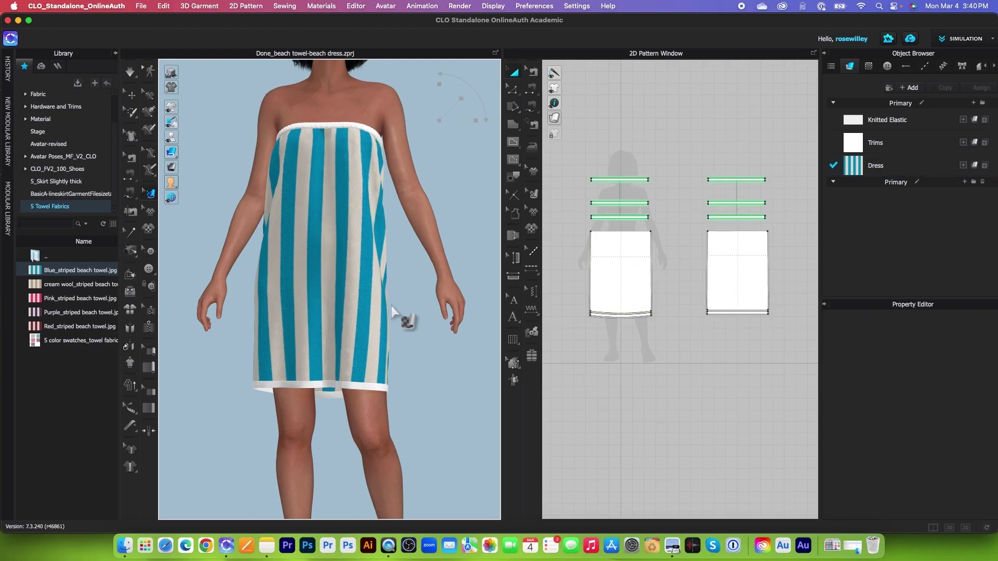
{"action": "scroll", "coordinate": [598, 457], "scroll_direction": "up", "scroll_amount": 2}
{"action": "mouse_move", "coordinate": [443, 330]}
{"action": "right_mouse_down"}
{"action": "mouse_move", "coordinate": [267, 334]}
{"action": "mouse_move", "coordinate": [457, 329]}
{"action": "mouse_move", "coordinate": [439, 330]}
{"action": "right_mouse_up"}
{"action": "scroll", "coordinate": [454, 333], "scroll_direction": "down", "scroll_amount": 2}
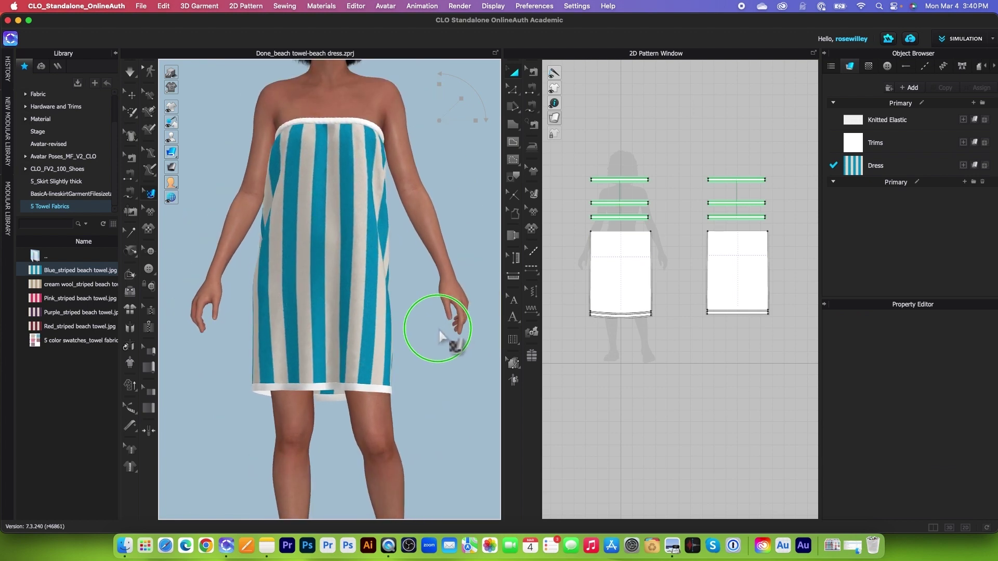
{"action": "scroll", "coordinate": [438, 335], "scroll_direction": "down", "scroll_amount": 2}
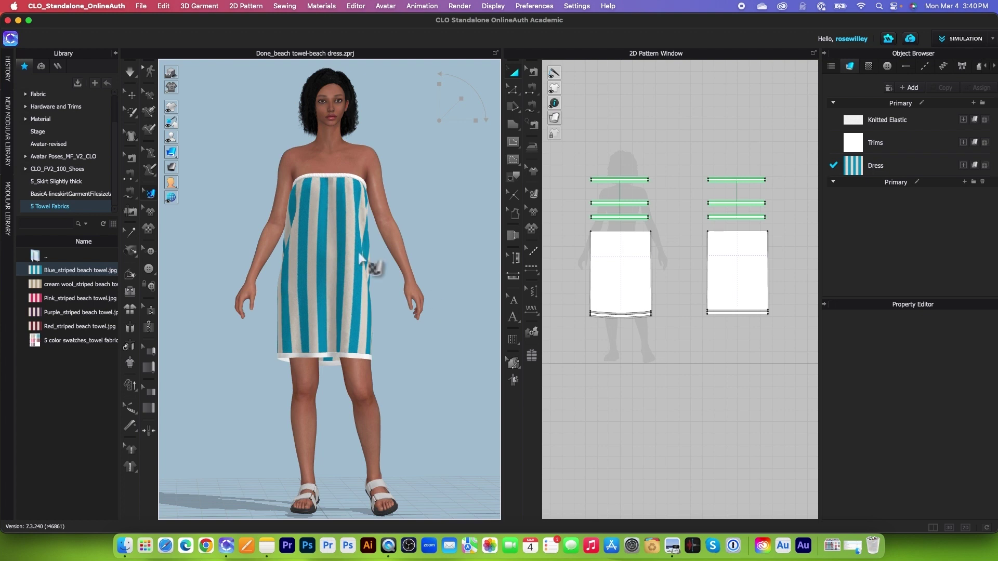
{"action": "left_click", "coordinate": [63, 299]}
Step: Replace the dress texture with Pink_striped beach towel.jpg, keeping the Texture map type
{"action": "left_click_drag", "start_coordinate": [64, 302], "coordinate": [348, 236]}
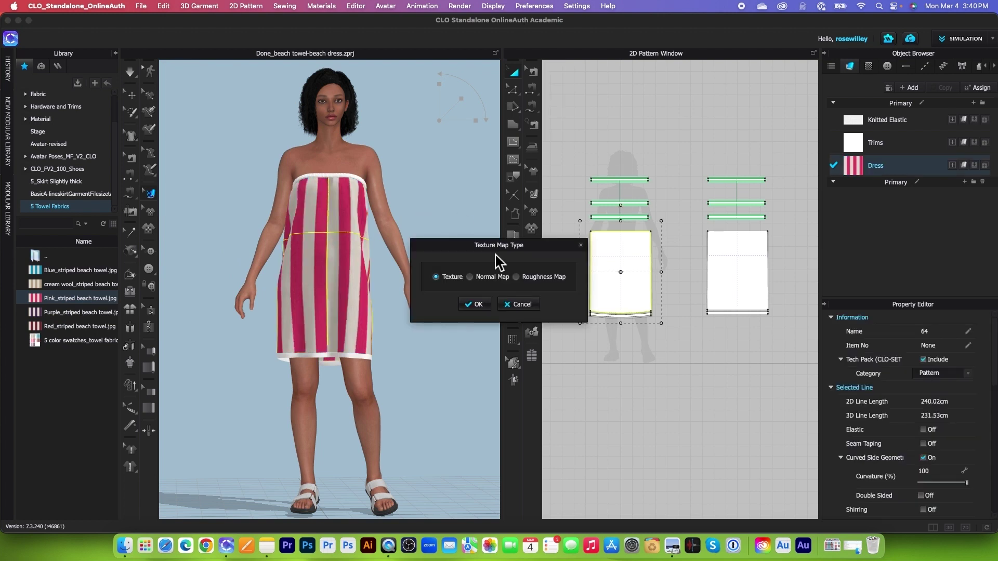
{"action": "left_click", "coordinate": [477, 305]}
{"action": "scroll", "coordinate": [374, 318], "scroll_direction": "up", "scroll_amount": 3}
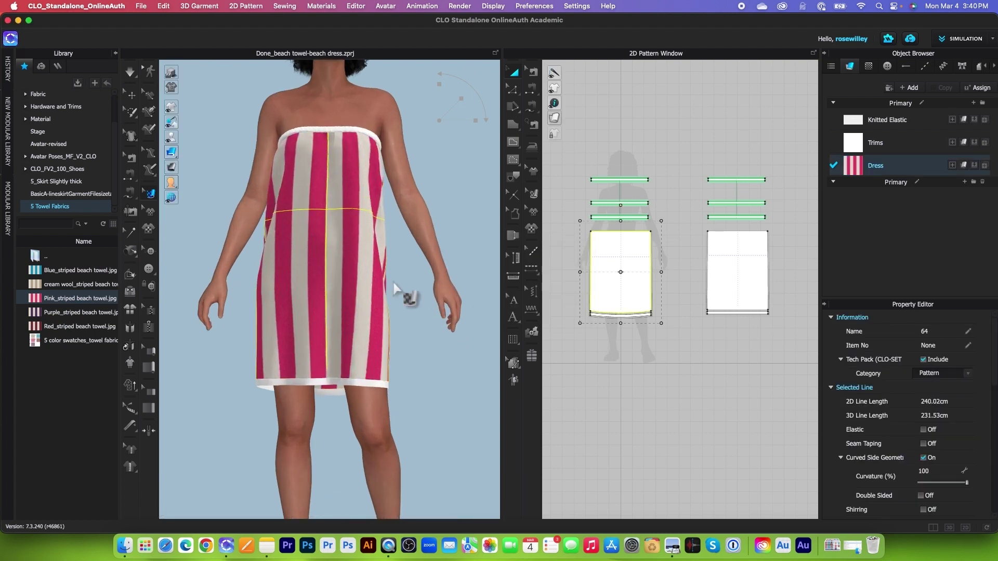
{"action": "scroll", "coordinate": [359, 273], "scroll_direction": "down", "scroll_amount": 3}
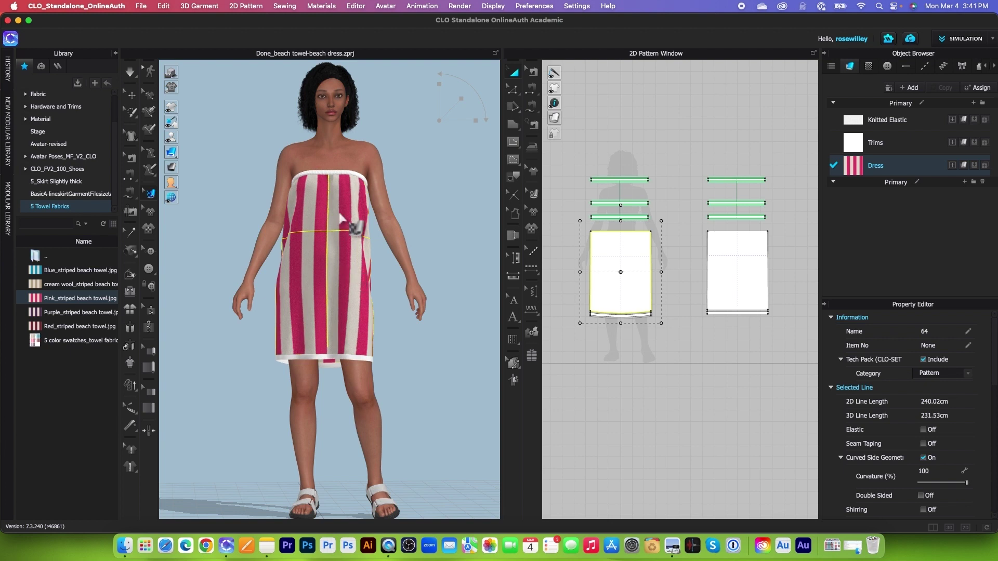
{"action": "left_click", "coordinate": [333, 248]}
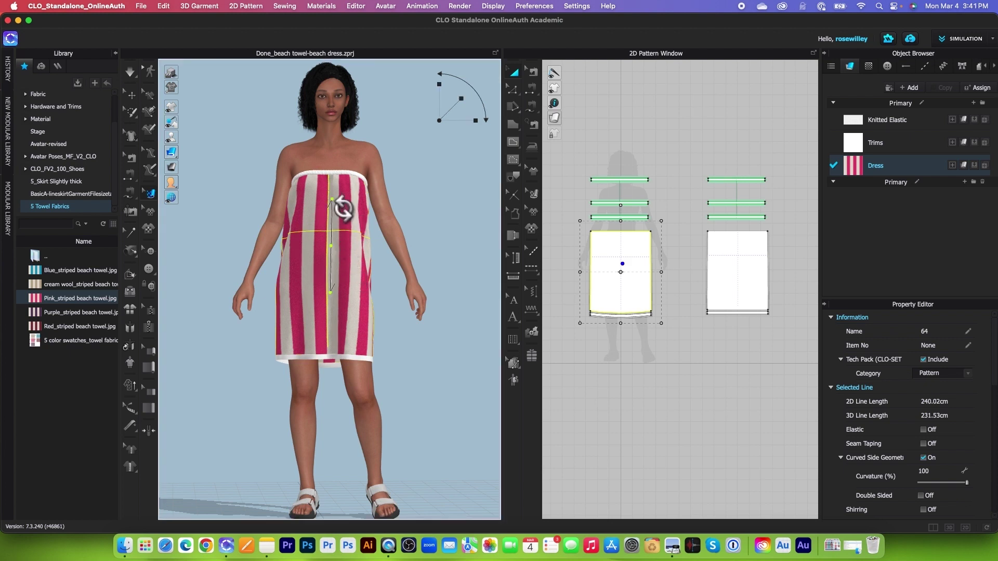
Step: Rotate the front dress piece's pink stripe texture 90° so the stripes run horizontally
{"action": "left_click_drag", "start_coordinate": [342, 205], "coordinate": [382, 229]}
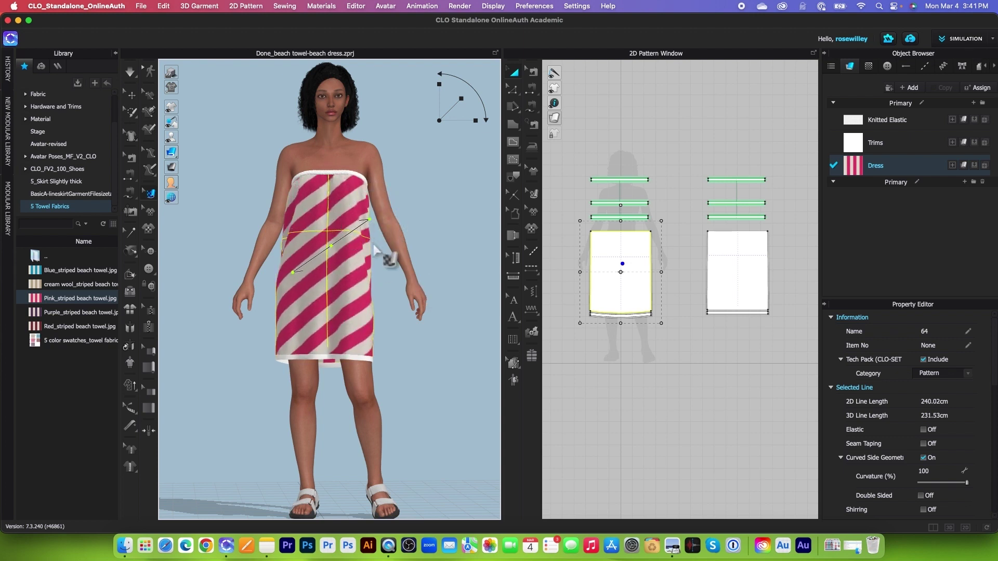
{"action": "scroll", "coordinate": [389, 233], "scroll_direction": "up", "scroll_amount": 3}
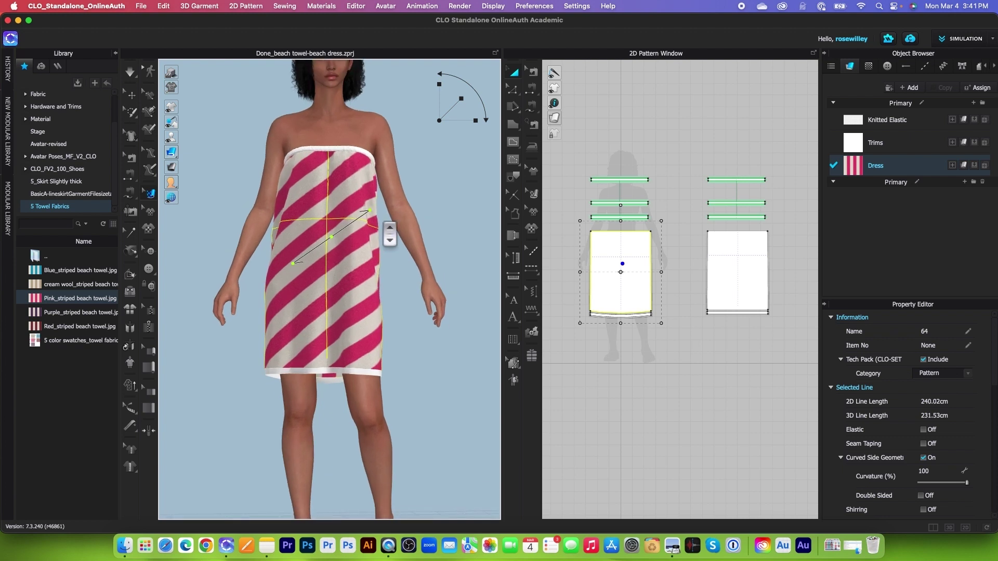
{"action": "left_click_drag", "start_coordinate": [374, 217], "coordinate": [397, 254]}
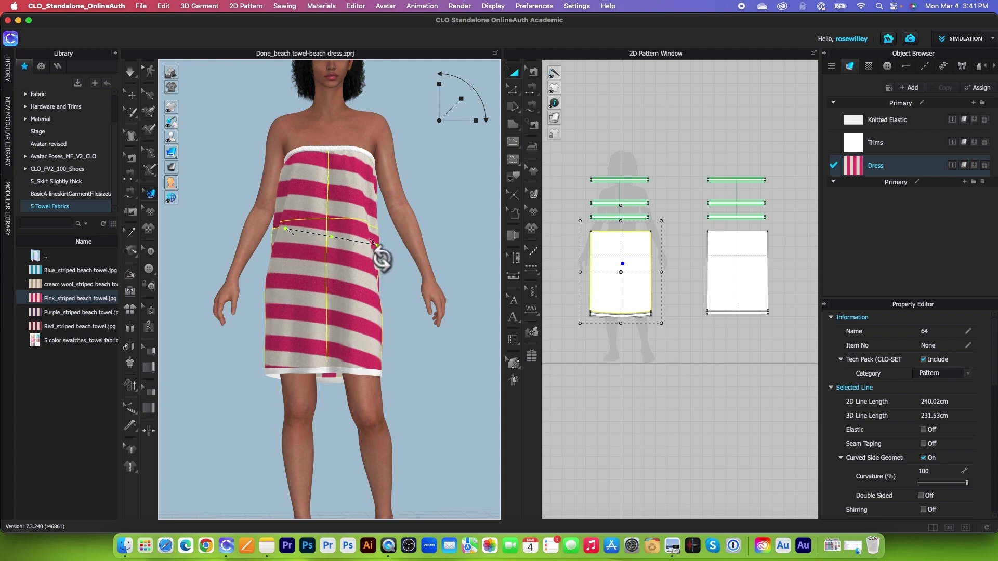
{"action": "scroll", "coordinate": [385, 262], "scroll_direction": "up", "scroll_amount": 2}
{"action": "mouse_move", "coordinate": [382, 253]}
{"action": "left_mouse_down"}
{"action": "mouse_move", "coordinate": [379, 235]}
{"action": "mouse_move", "coordinate": [384, 245]}
{"action": "left_mouse_up"}
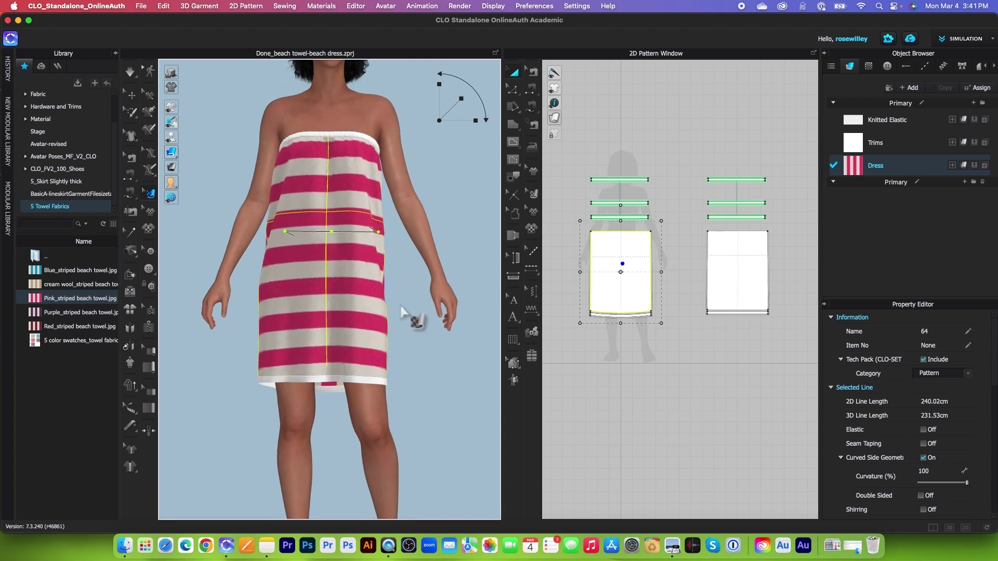
{"action": "scroll", "coordinate": [419, 311], "scroll_direction": "down", "scroll_amount": 3}
{"action": "right_click_drag", "start_coordinate": [419, 311], "coordinate": [398, 315]}
{"action": "scroll", "coordinate": [395, 304], "scroll_direction": "up", "scroll_amount": 2}
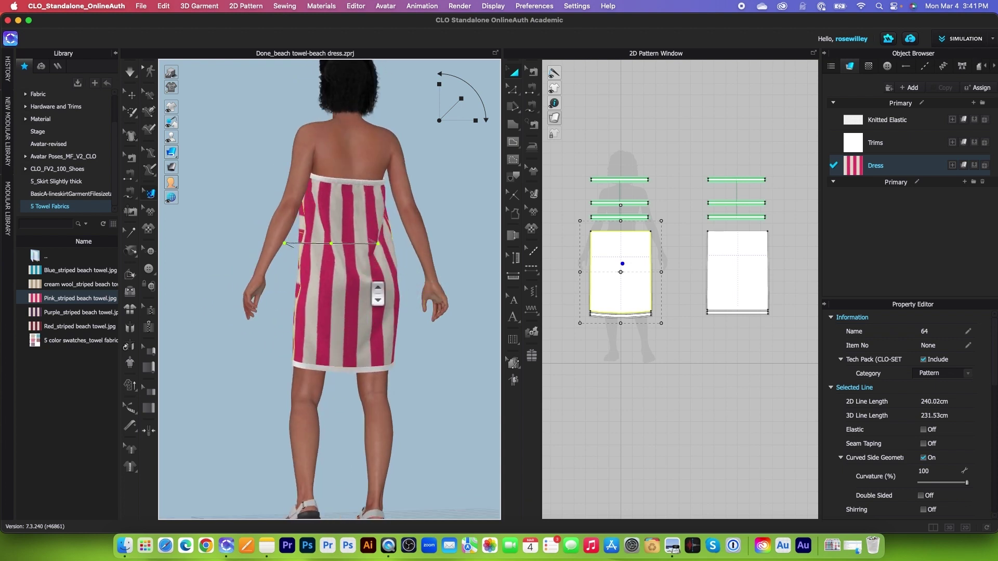
{"action": "scroll", "coordinate": [372, 288], "scroll_direction": "up", "scroll_amount": 2}
Step: Rotate the back dress piece's stripes to horizontal as well
{"action": "left_click", "coordinate": [393, 218]}
{"action": "left_click_drag", "start_coordinate": [379, 223], "coordinate": [412, 260]}
{"action": "left_click", "coordinate": [234, 368]}
{"action": "right_click_drag", "start_coordinate": [234, 367], "coordinate": [353, 298]}
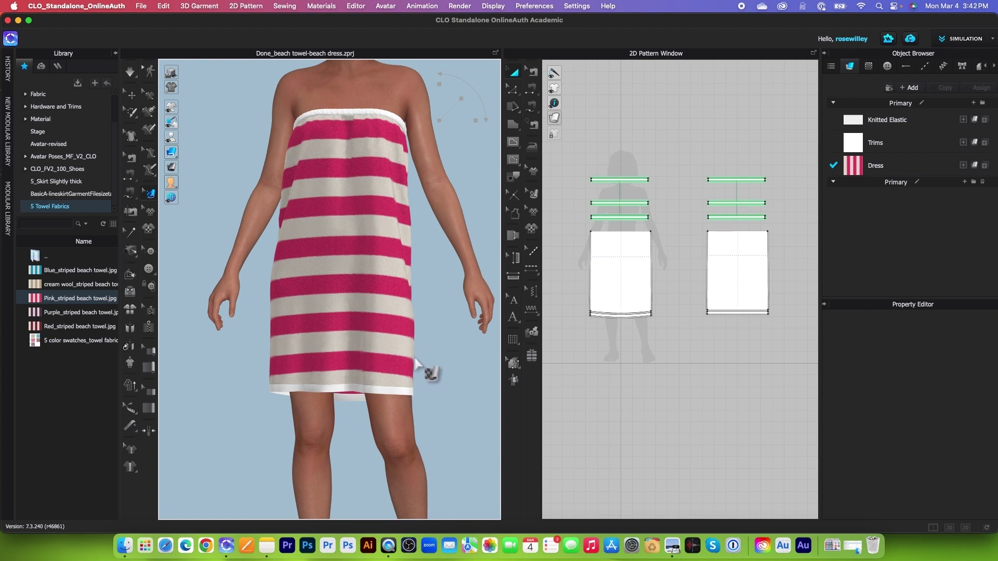
Step: Copy the Dress fabric in the Object Browser and rename the duplicate 'Trims'
{"action": "scroll", "coordinate": [665, 259], "scroll_direction": "up", "scroll_amount": 3}
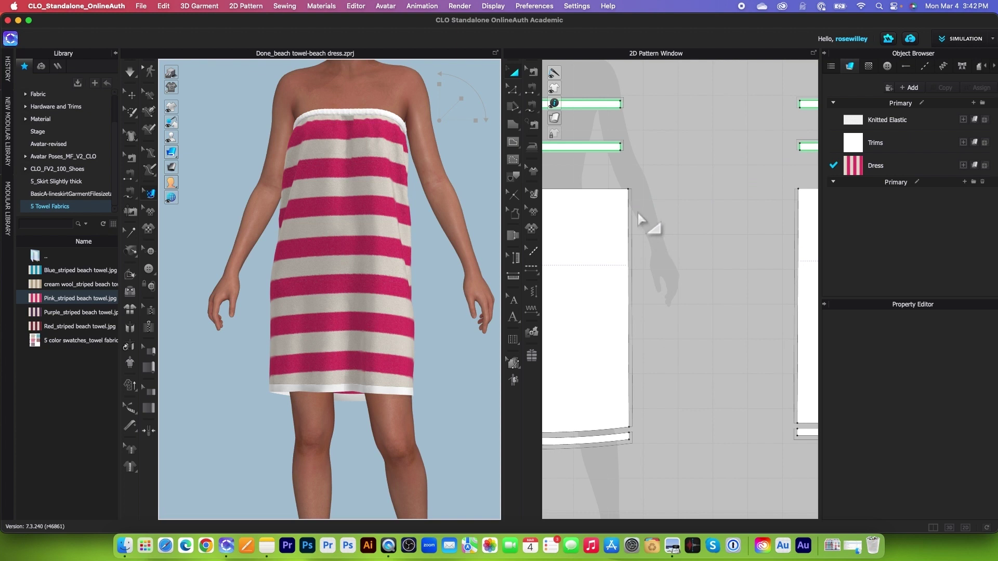
{"action": "scroll", "coordinate": [650, 218], "scroll_direction": "down", "scroll_amount": 3}
{"action": "scroll", "coordinate": [646, 227], "scroll_direction": "up", "scroll_amount": 2}
{"action": "scroll", "coordinate": [646, 227], "scroll_direction": "down", "scroll_amount": 3}
{"action": "scroll", "coordinate": [623, 285], "scroll_direction": "up", "scroll_amount": 3}
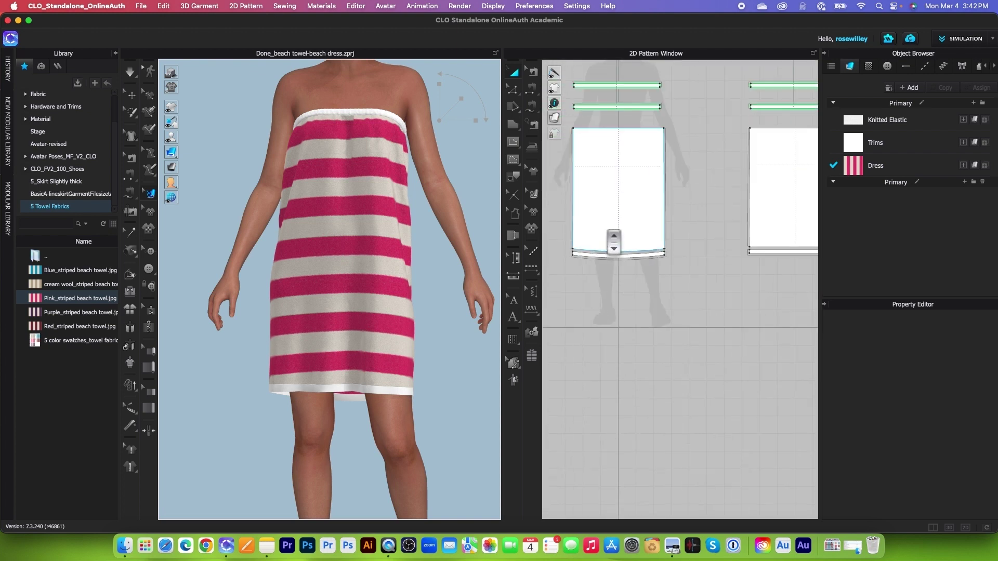
{"action": "scroll", "coordinate": [624, 273], "scroll_direction": "up", "scroll_amount": 2}
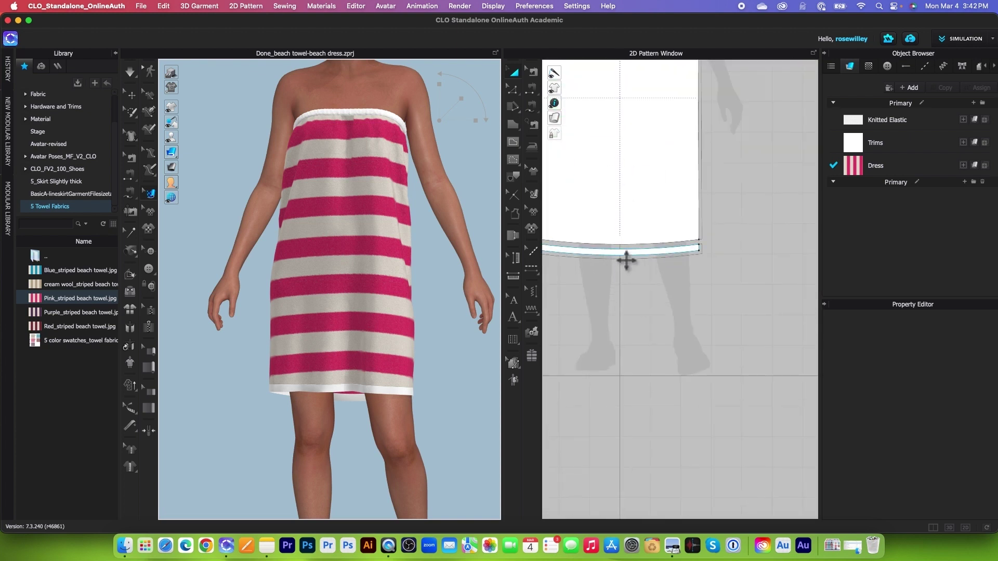
{"action": "scroll", "coordinate": [627, 261], "scroll_direction": "down", "scroll_amount": 5}
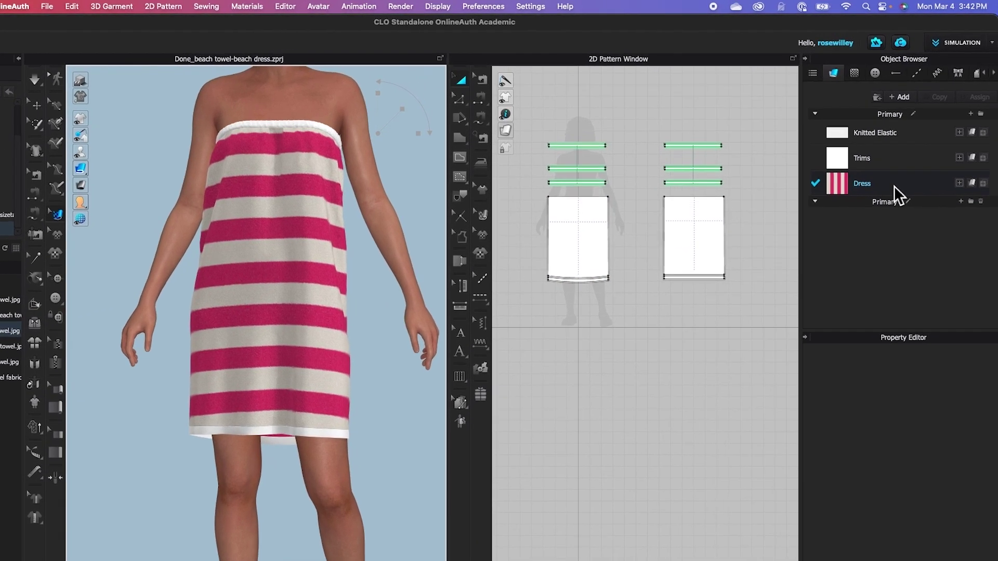
{"action": "left_click", "coordinate": [906, 166]}
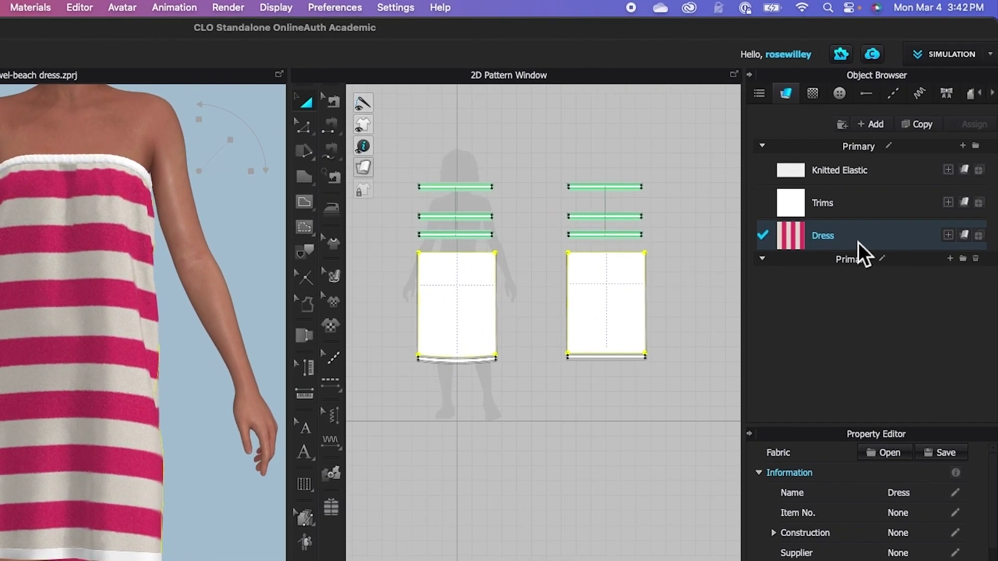
{"action": "left_click", "coordinate": [919, 129]}
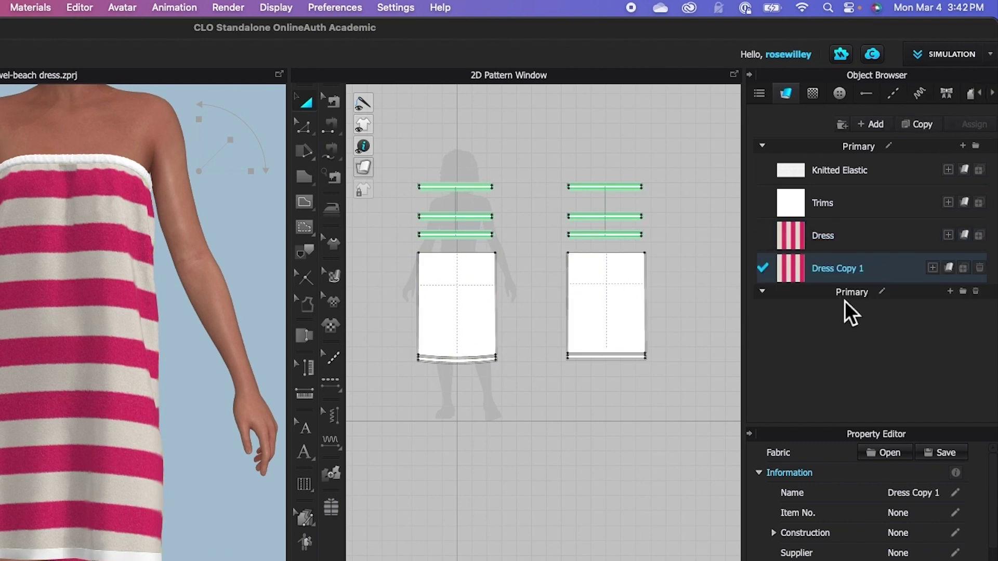
{"action": "double_click", "coordinate": [867, 273]}
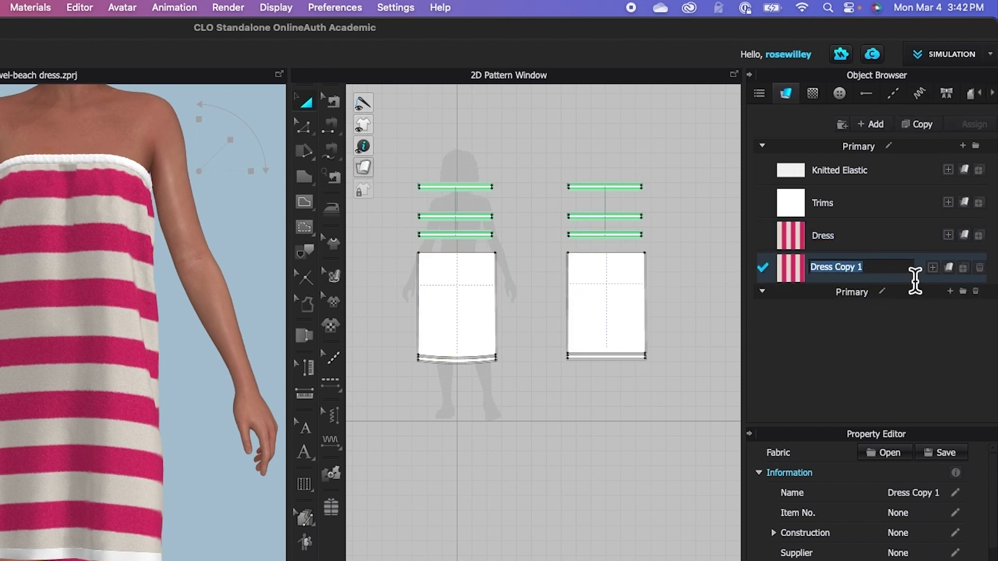
{"action": "type", "text": "Trims"}
{"action": "key", "text": "Return"}
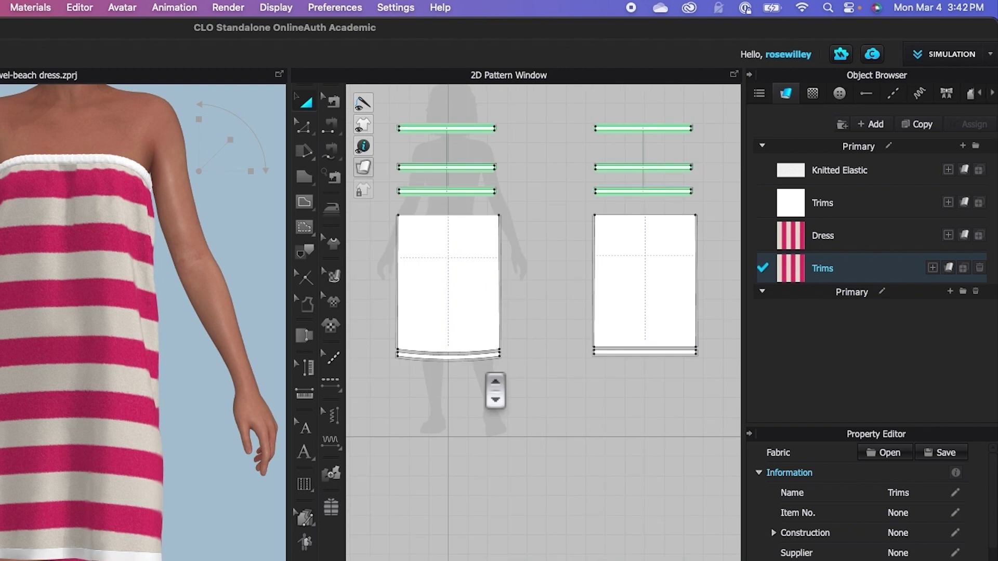
Step: Assign the Trims fabric to the hem strips of the right and left pattern pieces
{"action": "scroll", "coordinate": [637, 326], "scroll_direction": "up", "scroll_amount": 5}
{"action": "left_click_drag", "start_coordinate": [782, 271], "coordinate": [625, 398]}
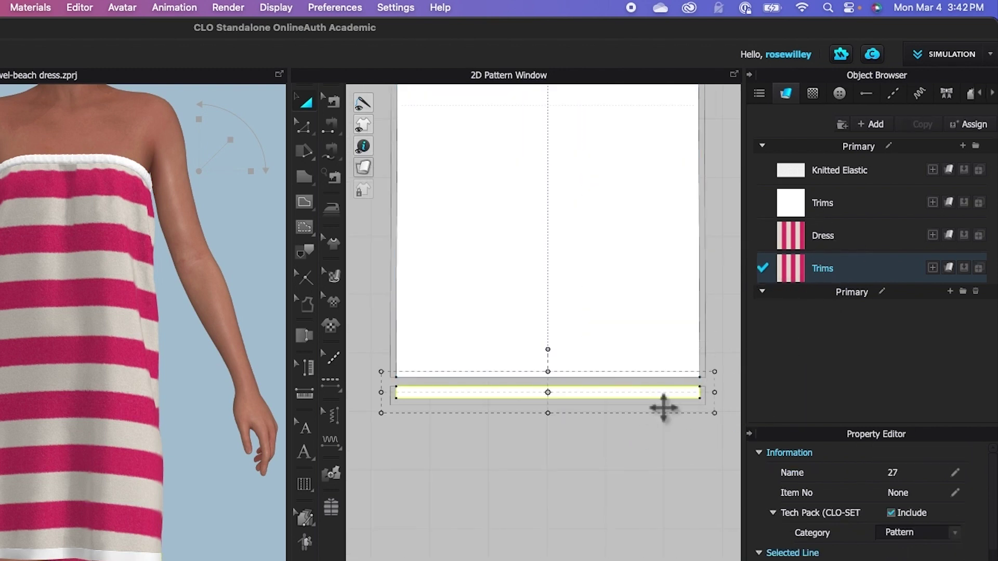
{"action": "scroll", "coordinate": [701, 374], "scroll_direction": "down", "scroll_amount": 5}
{"action": "scroll", "coordinate": [416, 407], "scroll_direction": "up", "scroll_amount": 5}
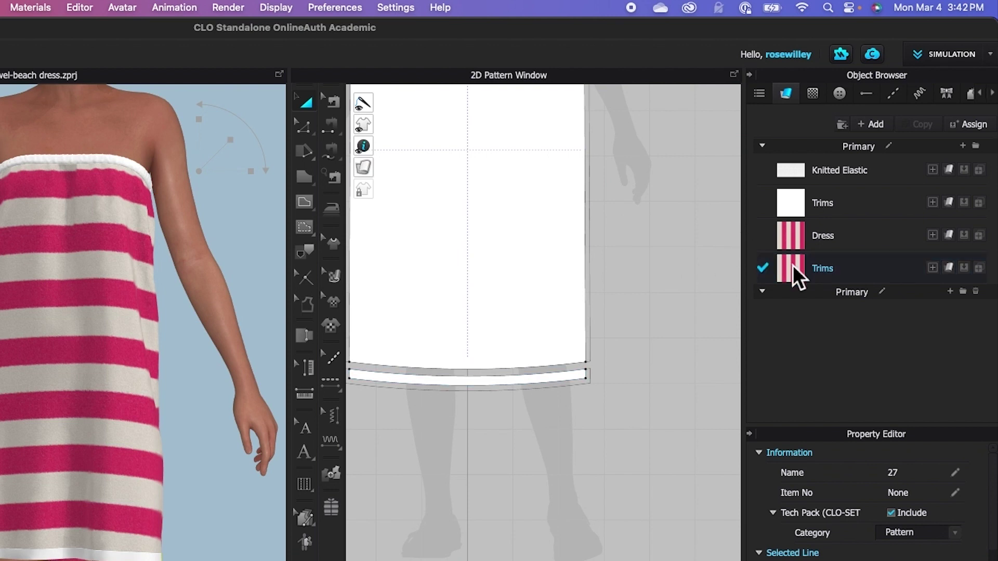
{"action": "left_click_drag", "start_coordinate": [794, 265], "coordinate": [476, 385]}
{"action": "scroll", "coordinate": [489, 390], "scroll_direction": "down", "scroll_amount": 5}
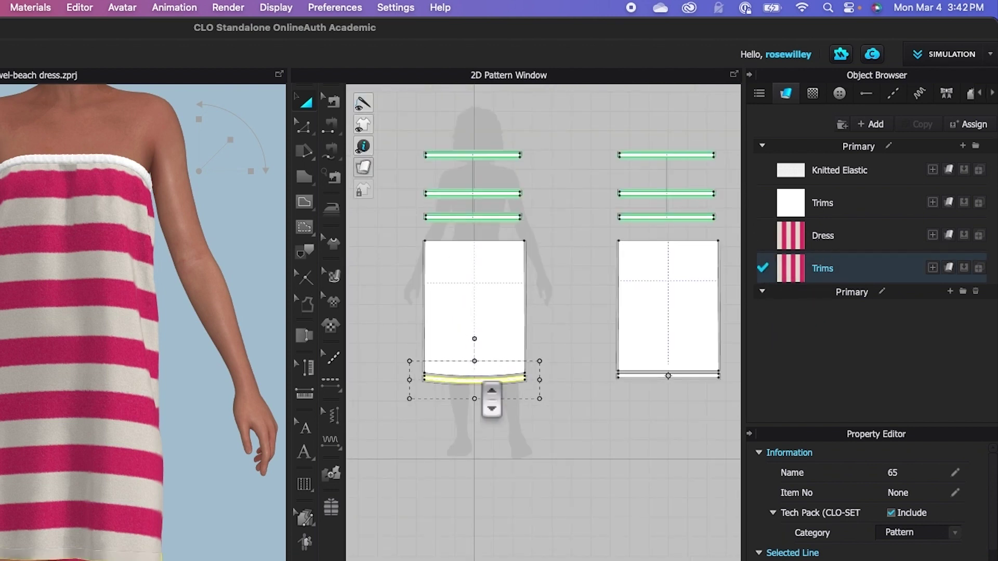
{"action": "scroll", "coordinate": [557, 413], "scroll_direction": "up", "scroll_amount": 3}
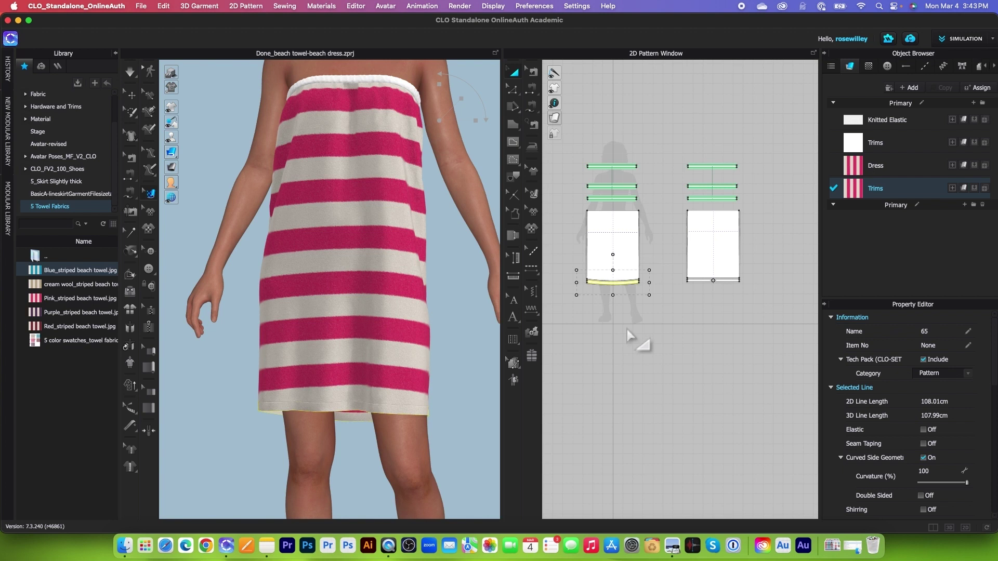
{"action": "scroll", "coordinate": [631, 335], "scroll_direction": "up", "scroll_amount": 3}
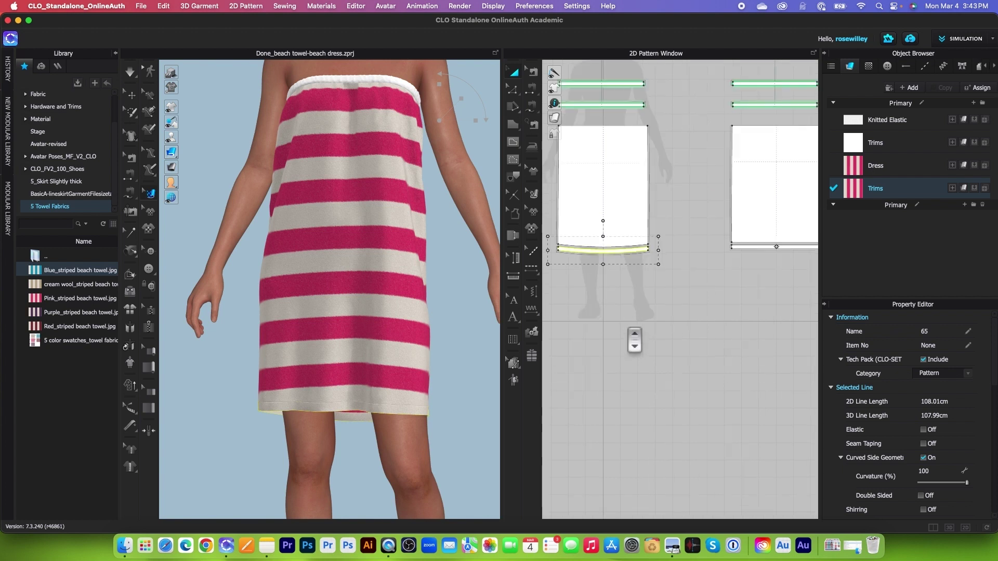
Step: Give the Trims fabric the Blue_striped beach towel.jpg texture
{"action": "mouse_move", "coordinate": [38, 270]}
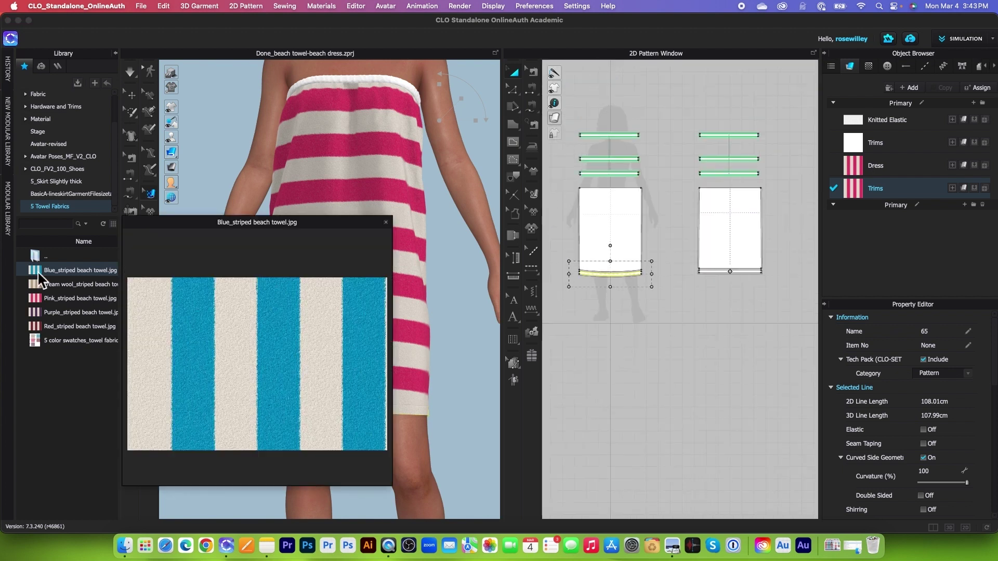
{"action": "left_click_drag", "start_coordinate": [37, 271], "coordinate": [872, 195]}
{"action": "scroll", "coordinate": [749, 301], "scroll_direction": "up", "scroll_amount": 3}
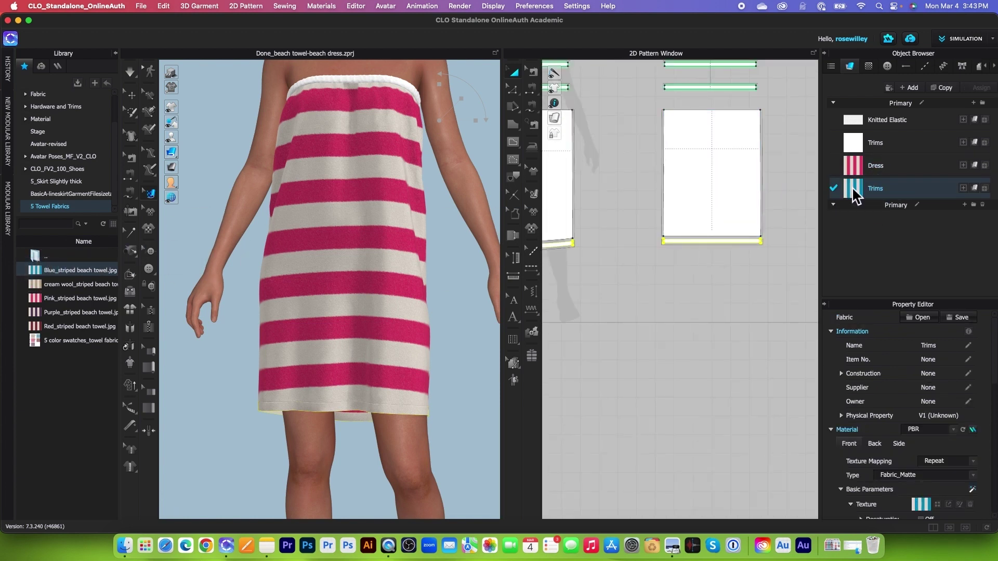
{"action": "scroll", "coordinate": [706, 257], "scroll_direction": "down", "scroll_amount": 3}
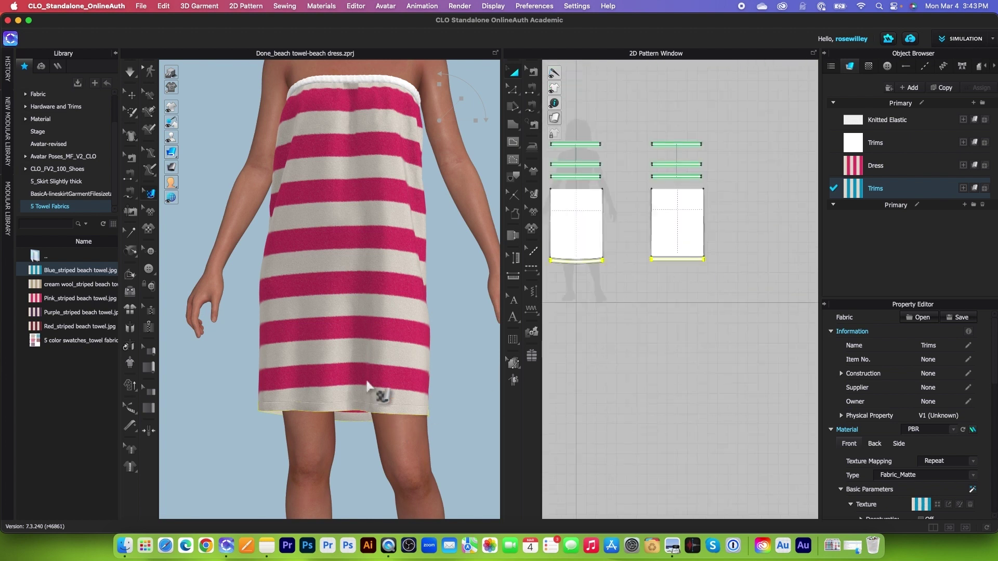
{"action": "scroll", "coordinate": [369, 367], "scroll_direction": "up", "scroll_amount": 3}
Step: Apply the blue-striped Trims fabric to the front and back hem bands in 3D
{"action": "left_click", "coordinate": [151, 194]}
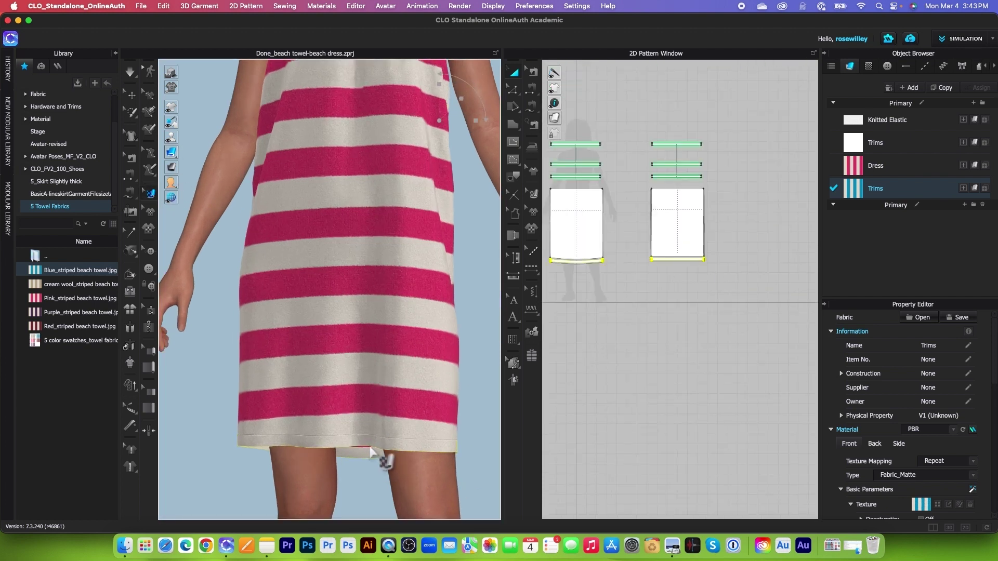
{"action": "left_click", "coordinate": [370, 449]}
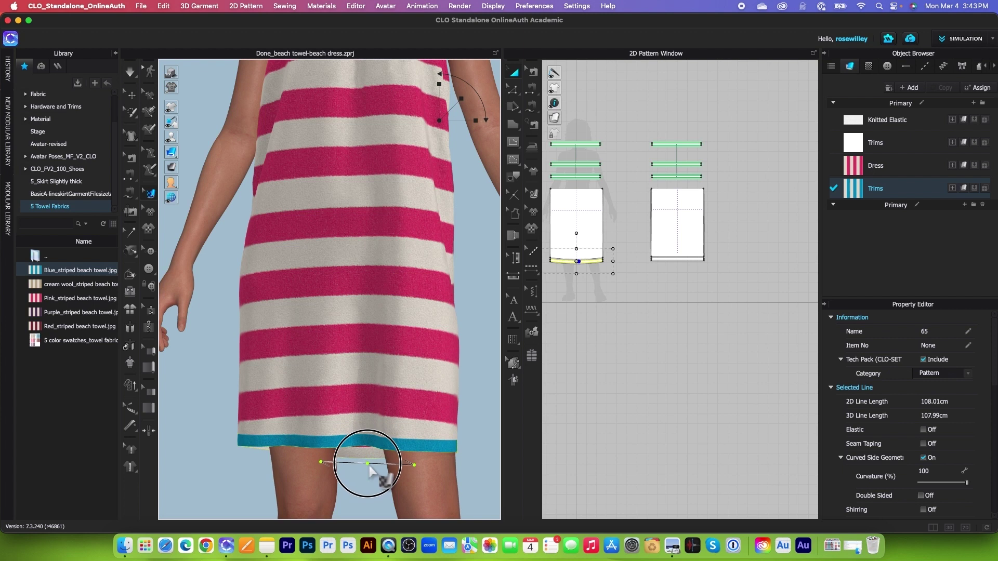
{"action": "scroll", "coordinate": [379, 375], "scroll_direction": "down", "scroll_amount": 5}
{"action": "right_click_drag", "start_coordinate": [478, 439], "coordinate": [266, 442]}
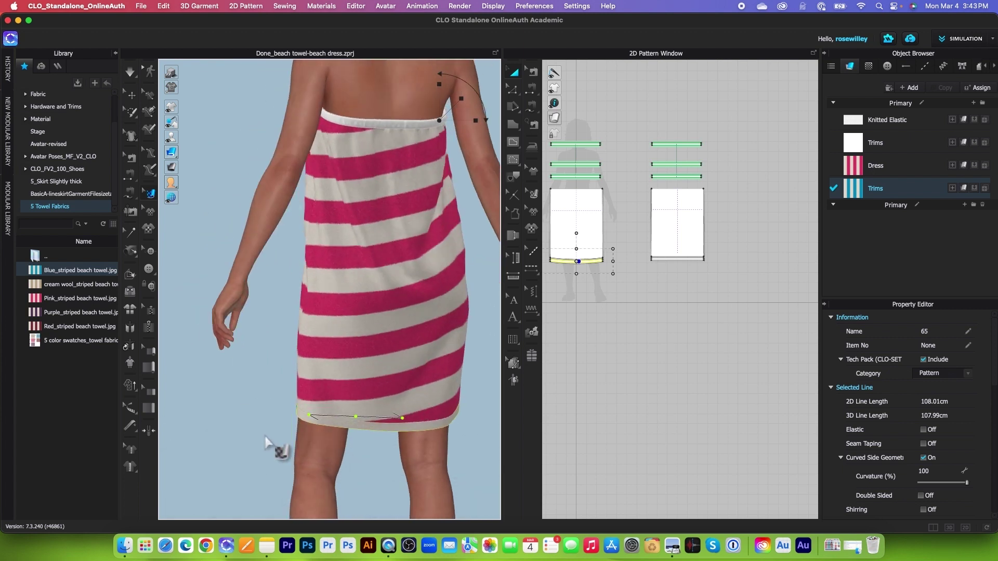
{"action": "scroll", "coordinate": [400, 457], "scroll_direction": "up", "scroll_amount": 2}
{"action": "left_click", "coordinate": [401, 453]}
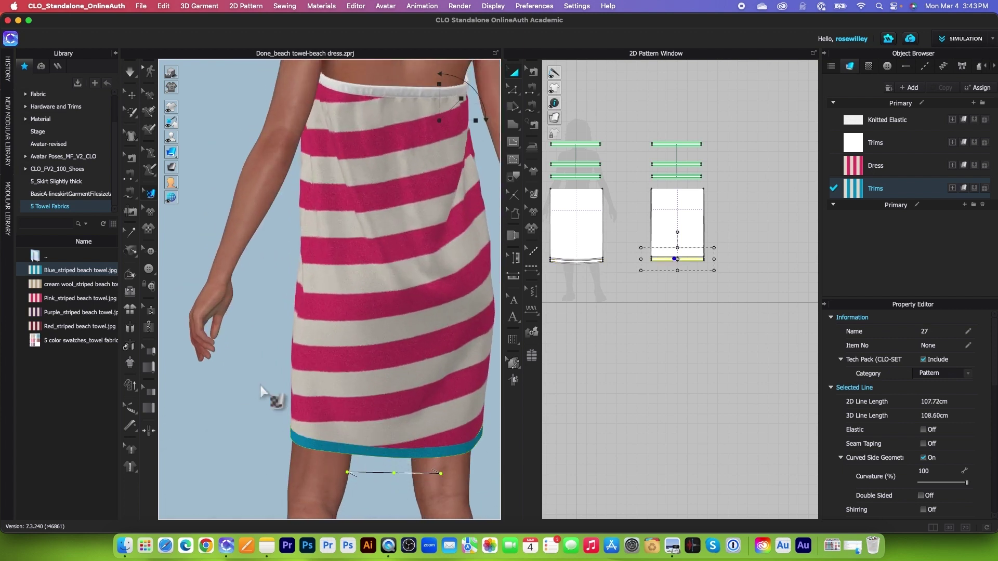
{"action": "scroll", "coordinate": [249, 384], "scroll_direction": "down", "scroll_amount": 4}
{"action": "right_click_drag", "start_coordinate": [234, 378], "coordinate": [468, 401]}
{"action": "scroll", "coordinate": [458, 363], "scroll_direction": "up", "scroll_amount": 3}
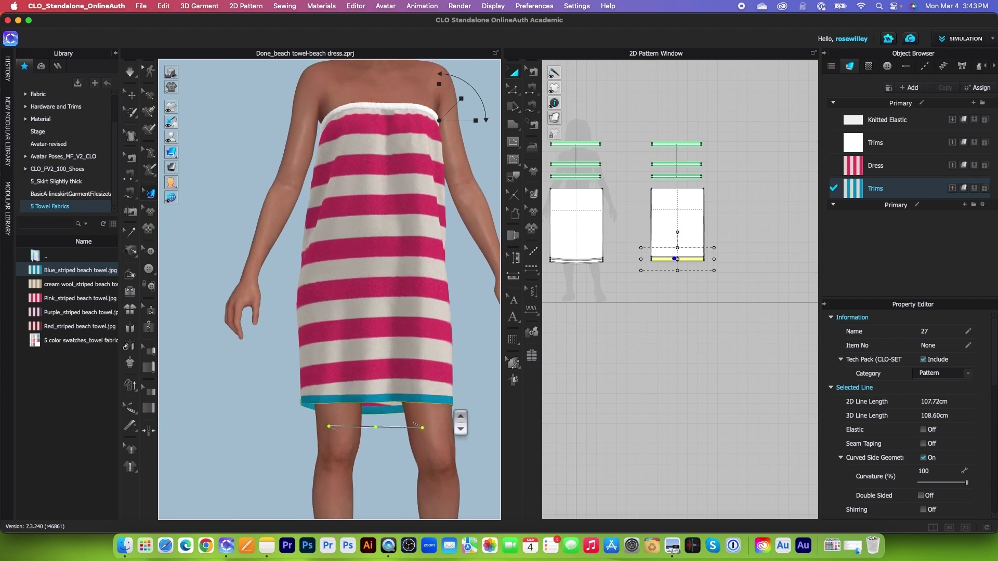
{"action": "scroll", "coordinate": [400, 483], "scroll_direction": "down", "scroll_amount": 3}
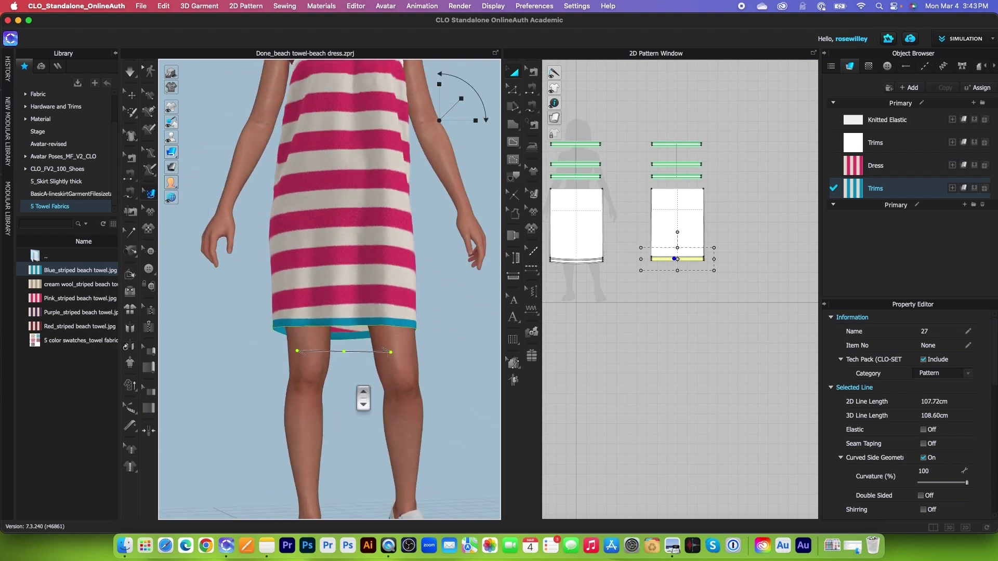
{"action": "scroll", "coordinate": [401, 484], "scroll_direction": "down", "scroll_amount": 3}
{"action": "right_click_drag", "start_coordinate": [442, 370], "coordinate": [429, 370]}
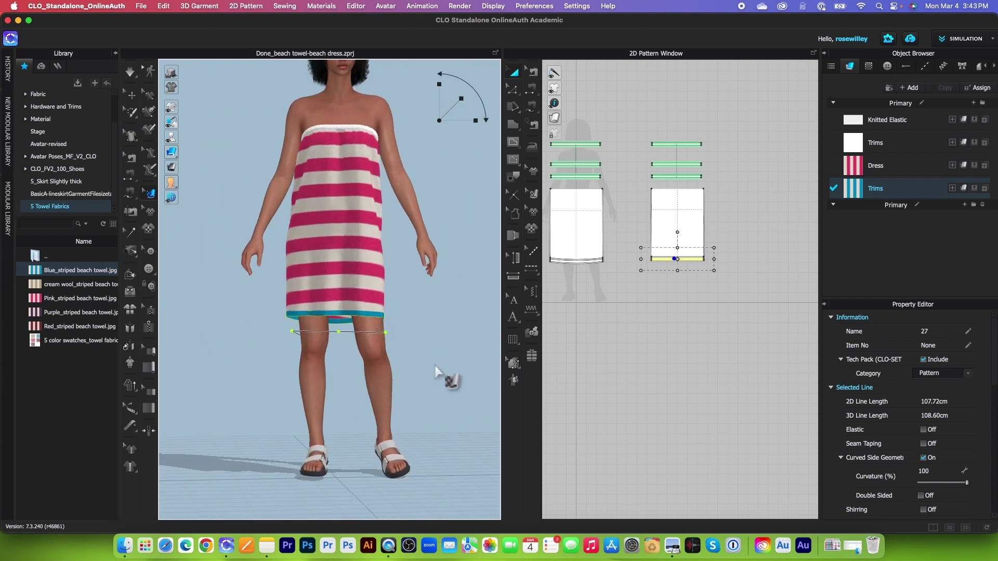